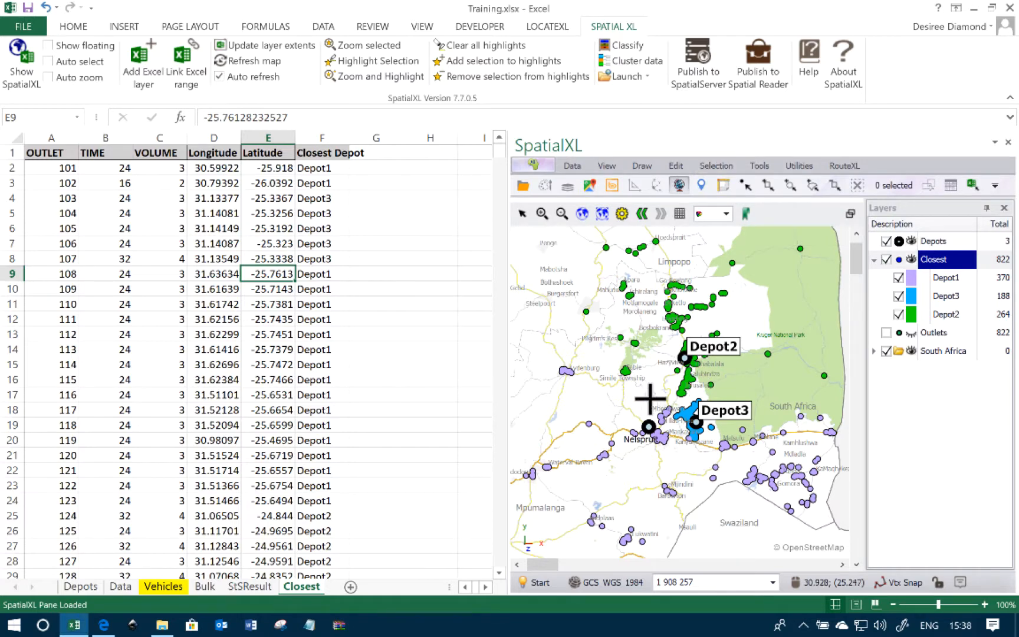
Step: Start the Auto Cluster tool on the Closest layer and create a new cluster field named Cluster
scroll(650, 399, "up", 2)
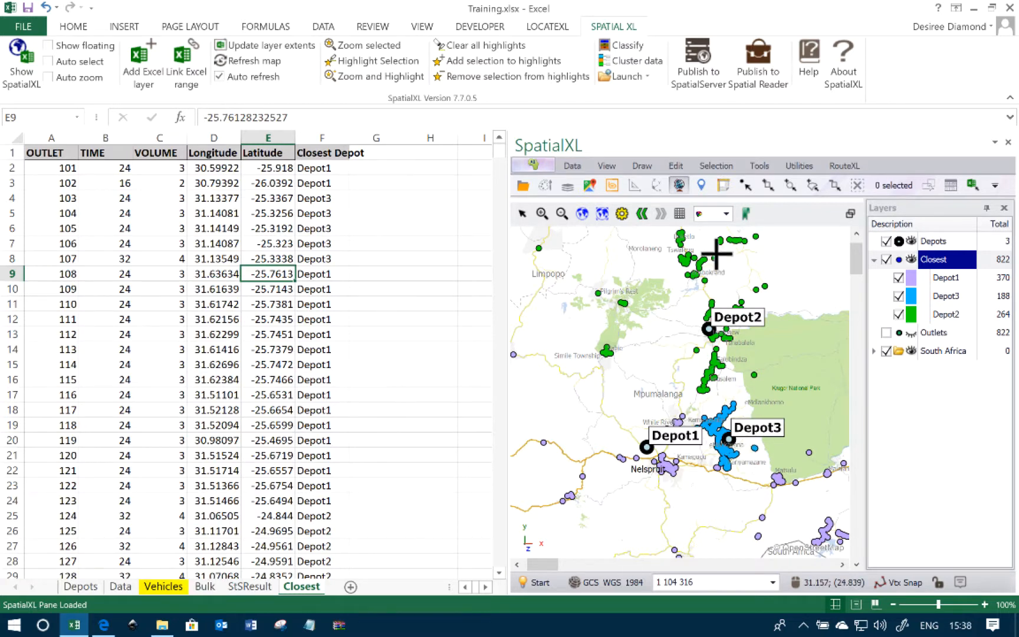
left_click(754, 167)
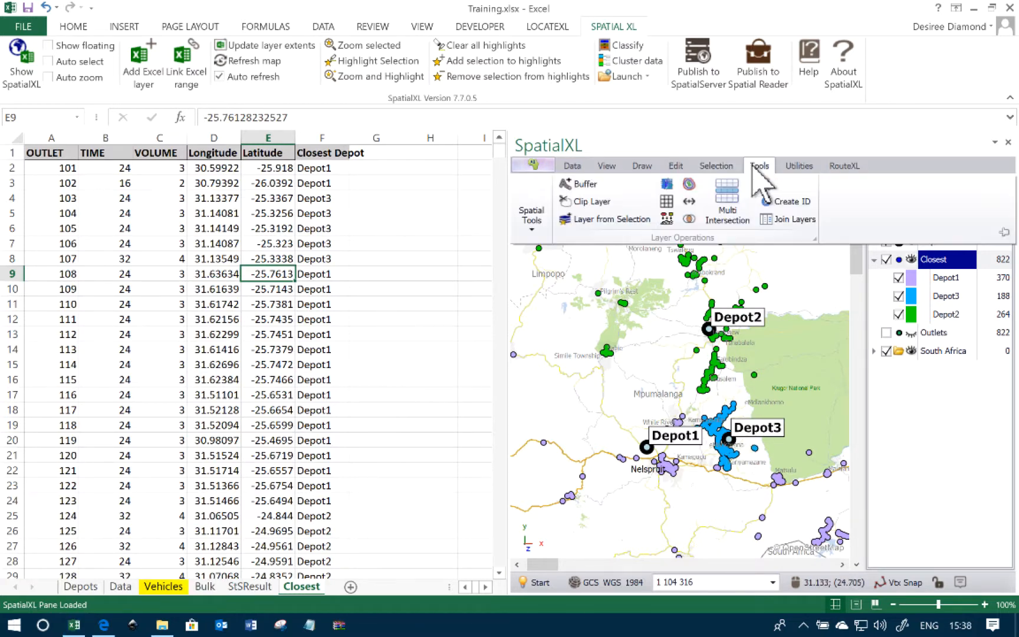
left_click(532, 214)
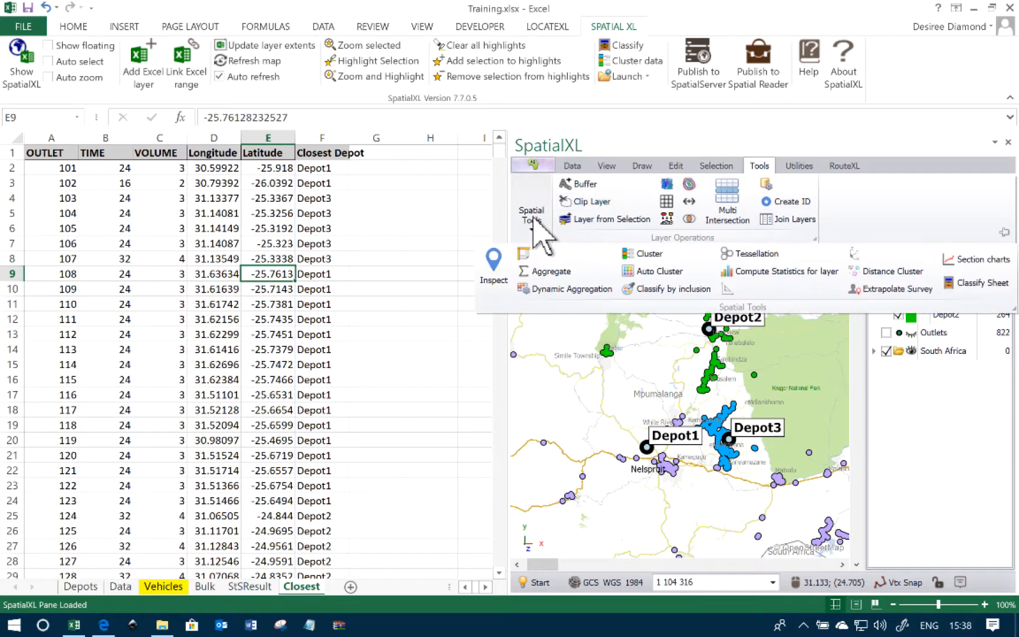
left_click(648, 272)
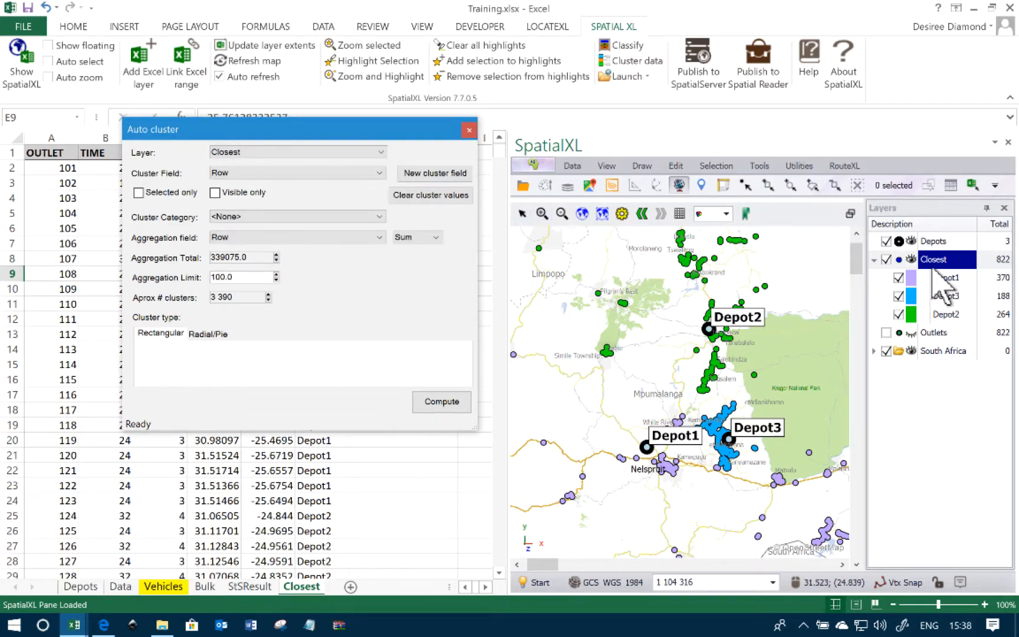
left_click(231, 174)
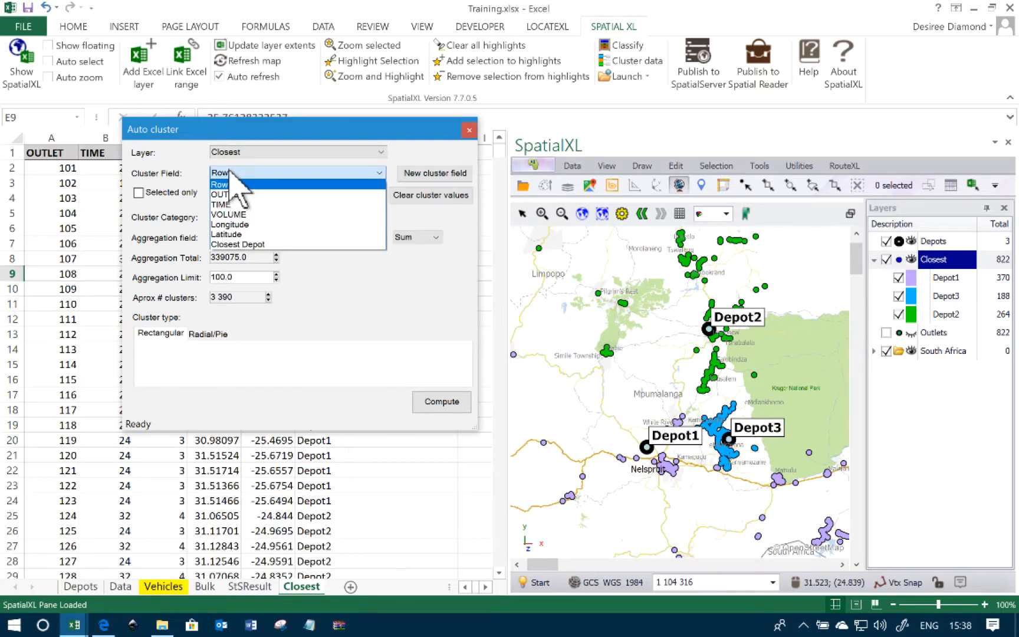
left_click(453, 277)
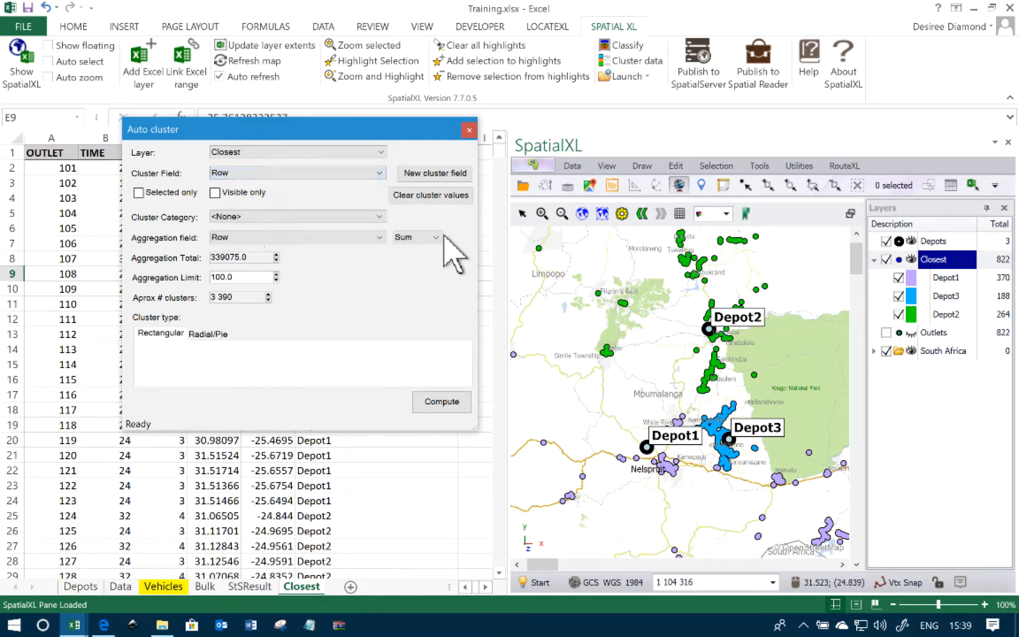
left_click(455, 175)
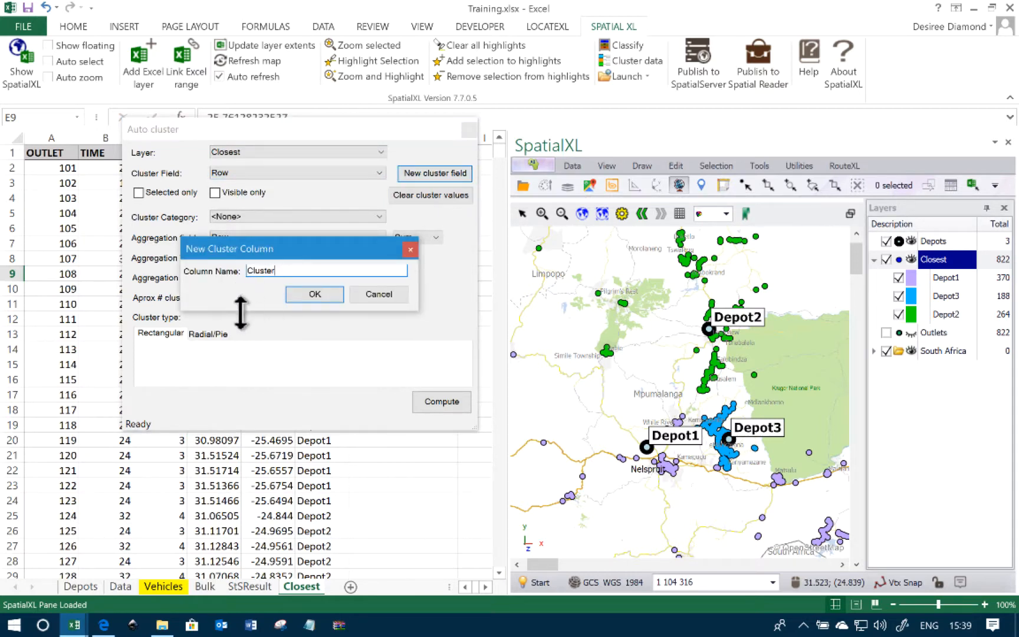
left_click(312, 295)
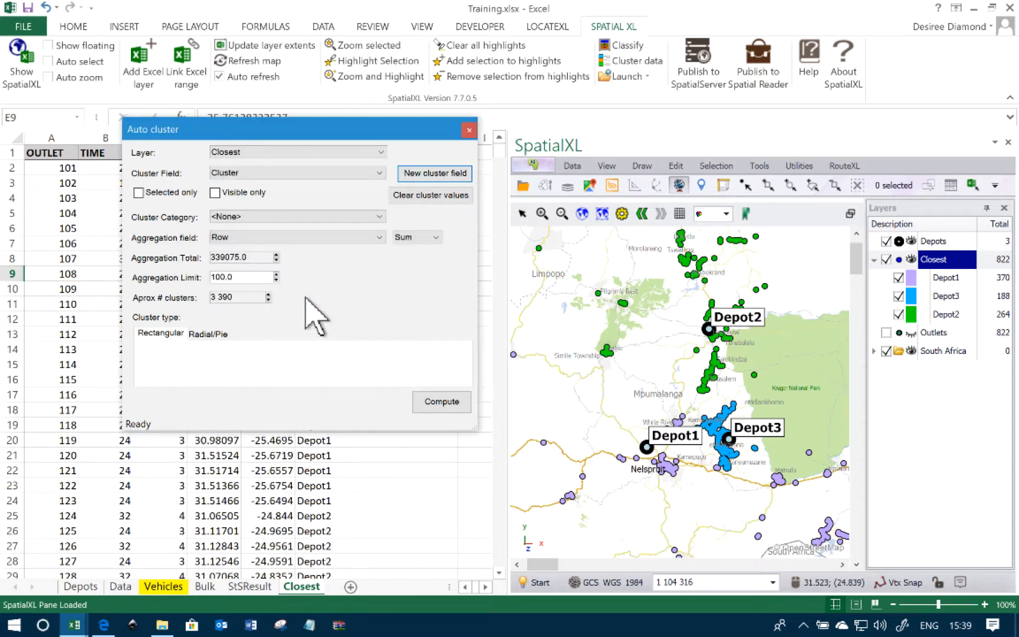
Step: Compute the clusters with Closest Depot as cluster category and the sum of VOLUME as aggregation, keeping the limit of 100
left_click(253, 217)
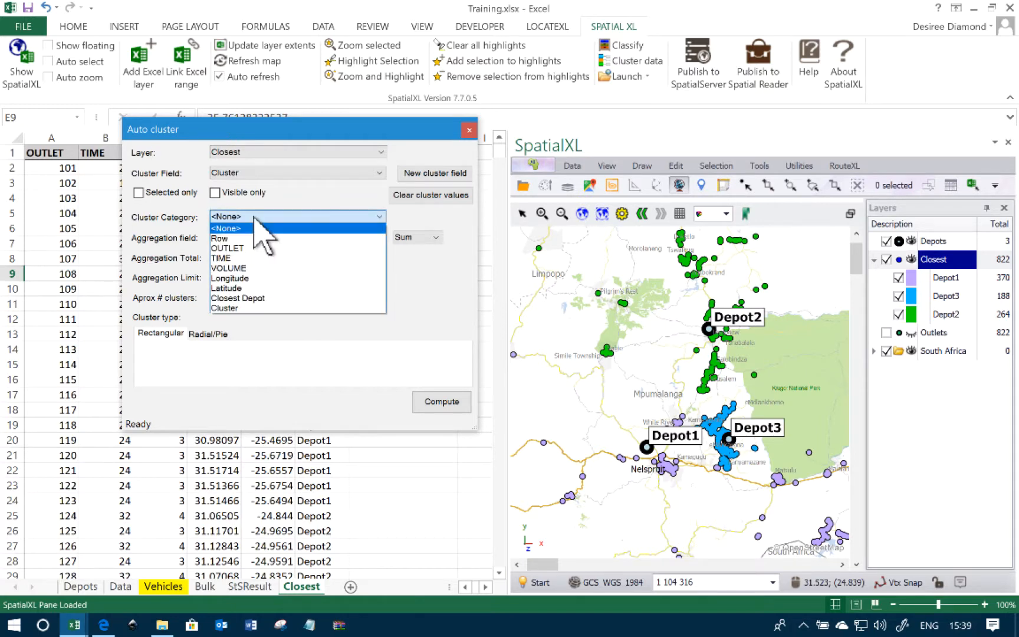
left_click(253, 298)
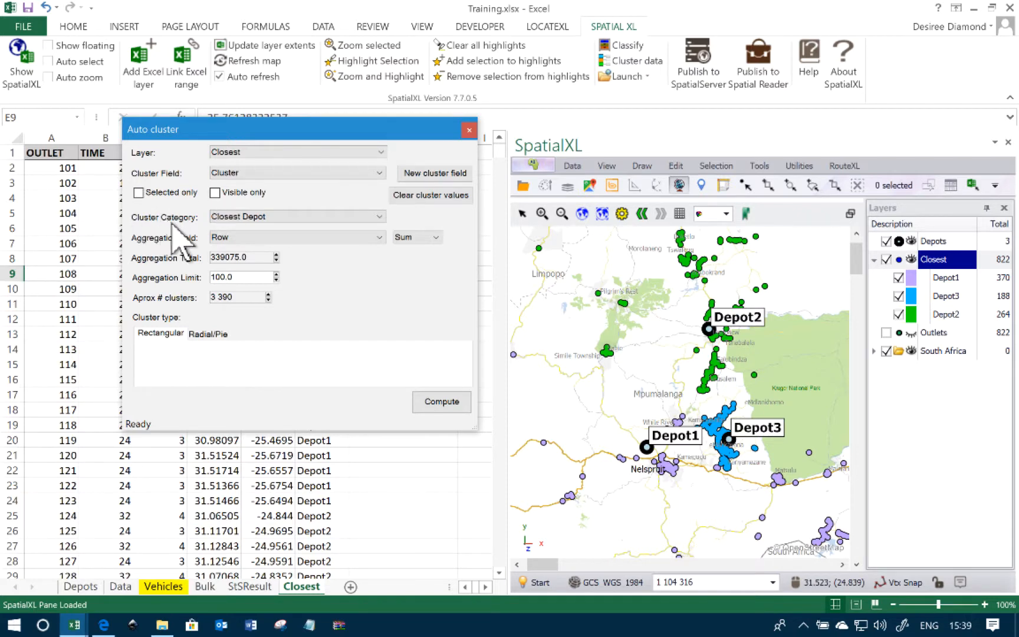
left_click(236, 236)
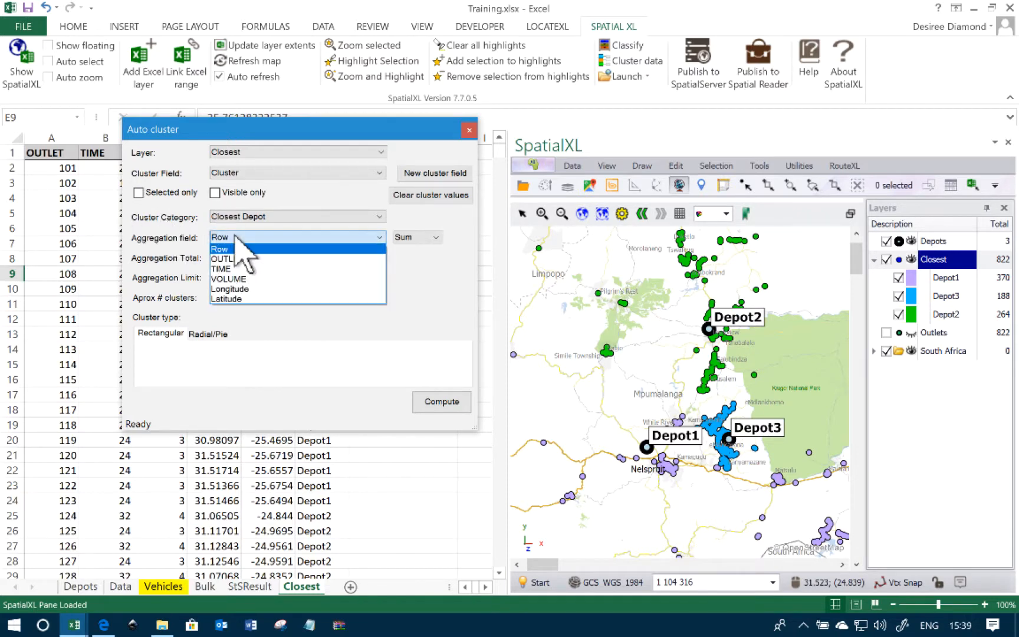
left_click(242, 279)
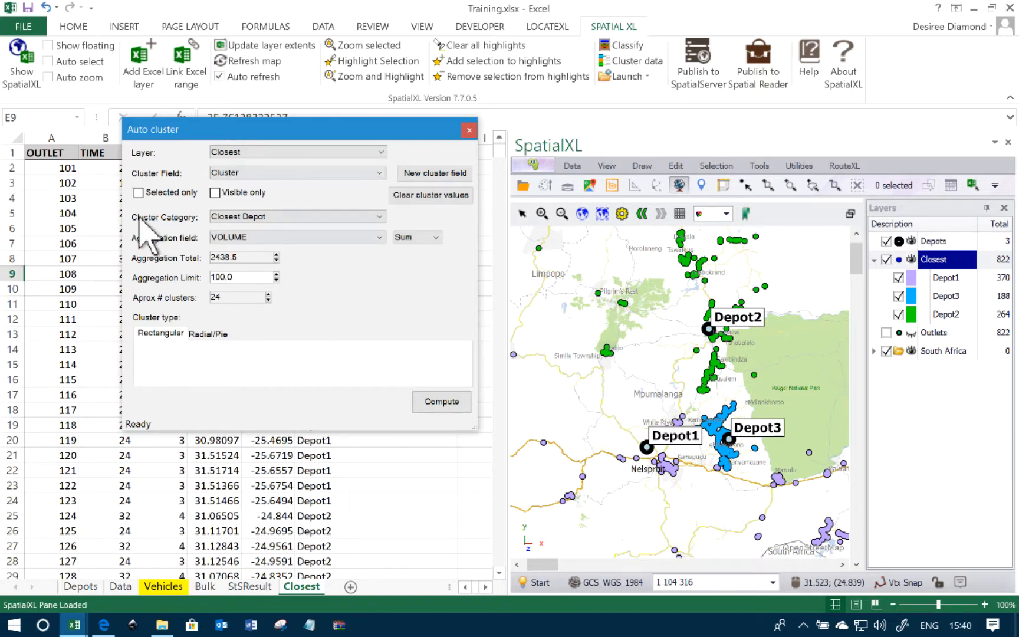
left_click(437, 407)
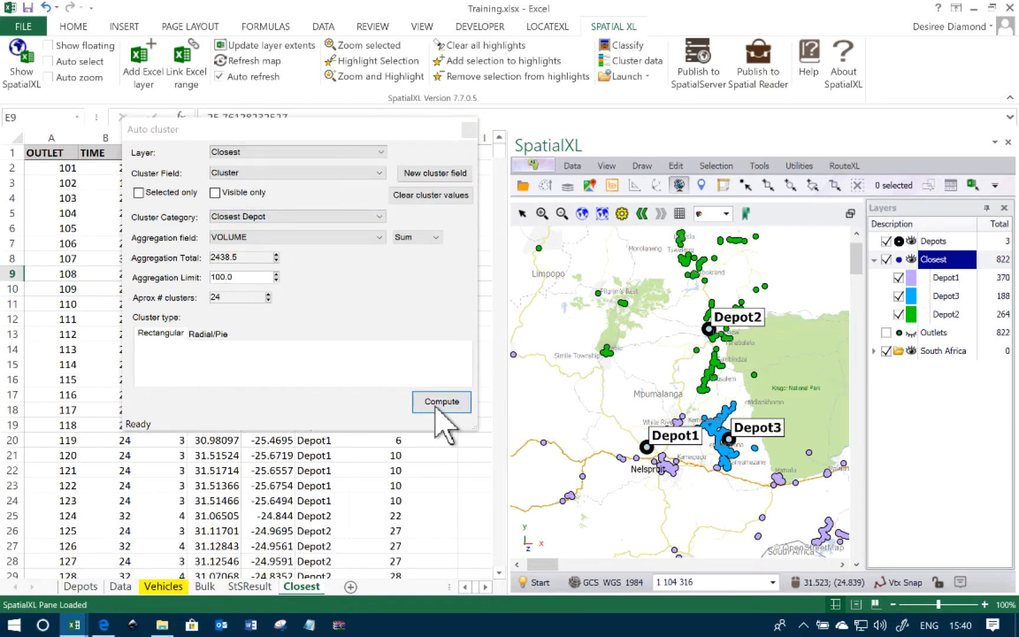
left_click(512, 360)
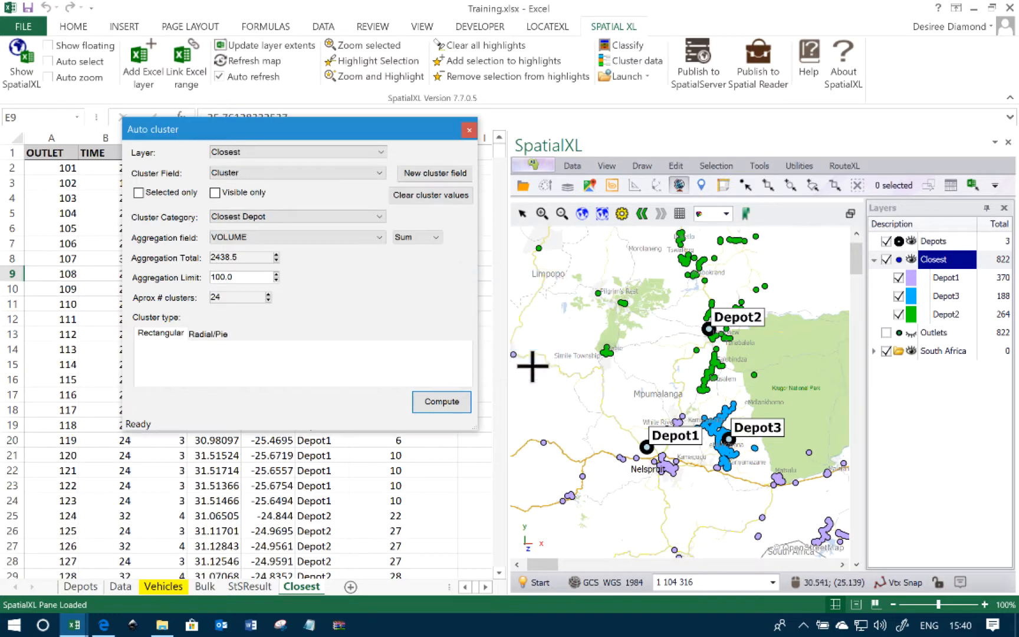
left_click(468, 124)
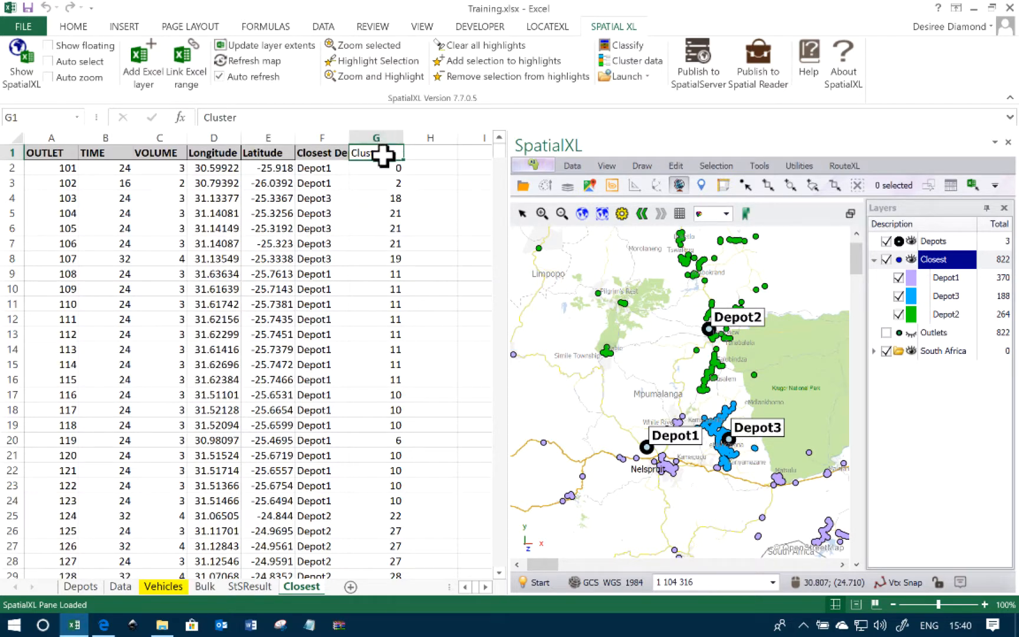
Step: Autofit the width of the Closest Depot column on the Closest sheet so its header fits
left_click(378, 227)
left_click(376, 126)
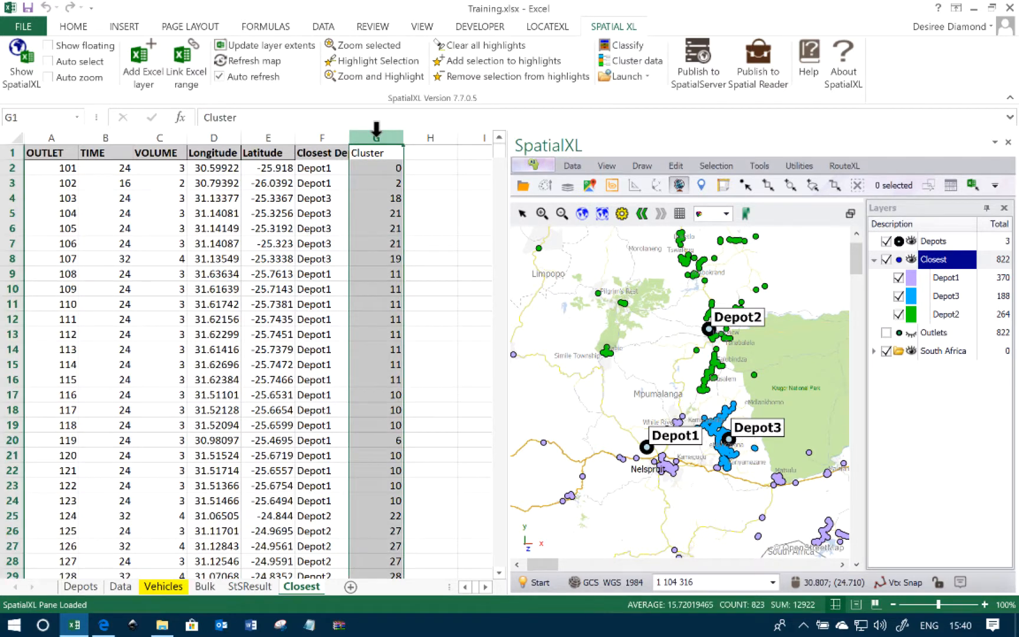
left_click(381, 196)
left_click(374, 152)
double_click(351, 138)
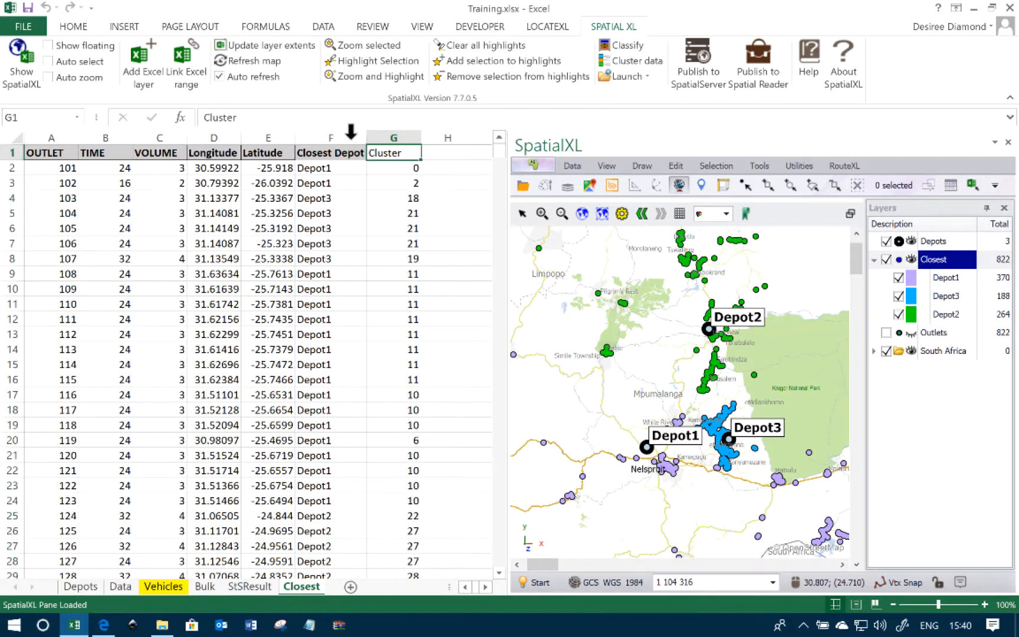
left_click(333, 162)
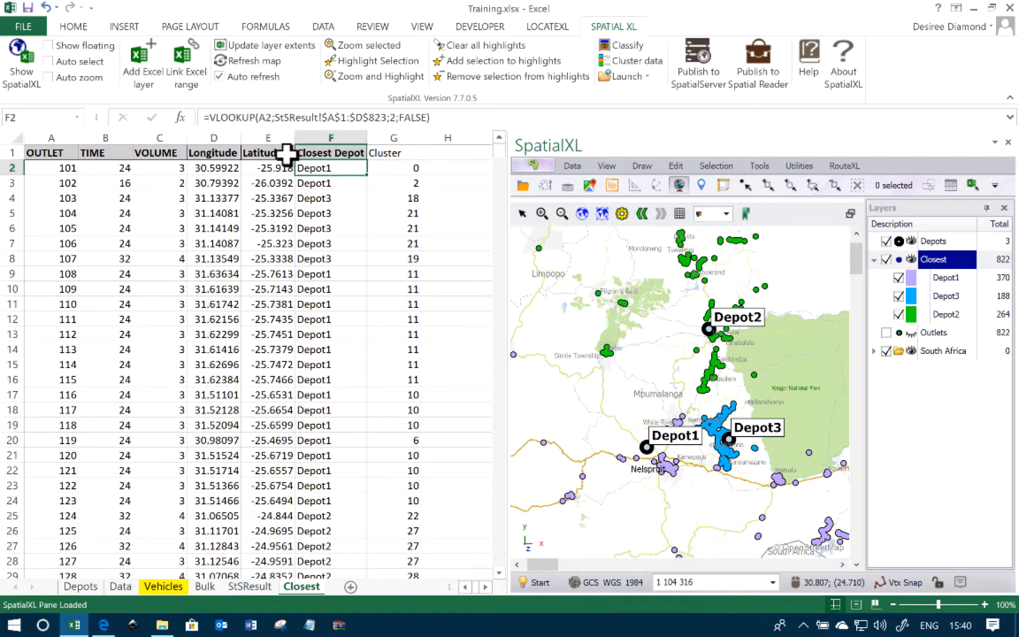
Step: Add filters to the header row of the Closest sheet
left_click(6, 152)
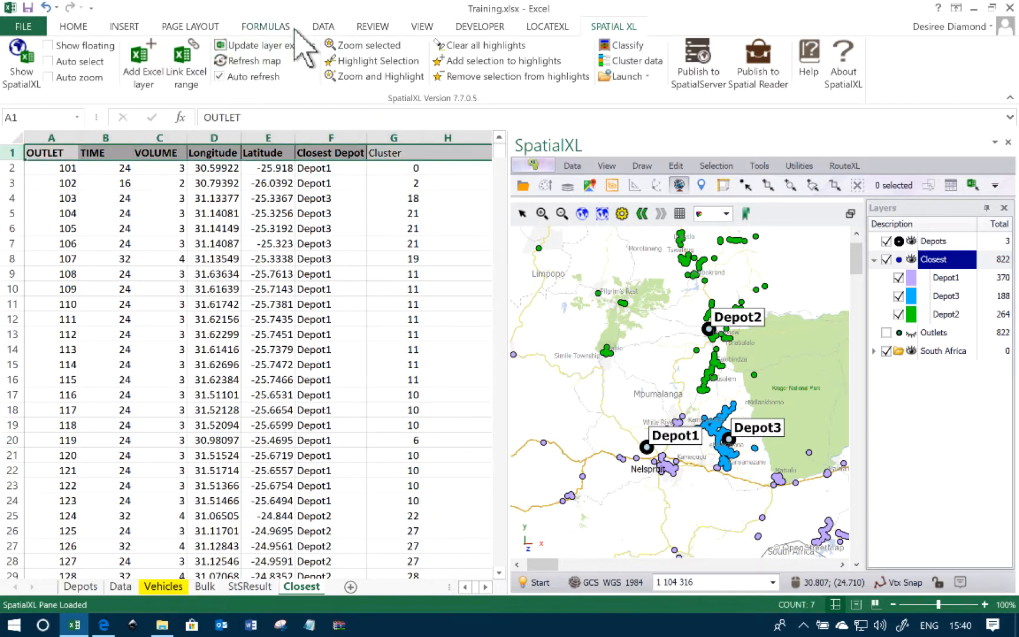
left_click(323, 27)
left_click(376, 59)
left_click(394, 168)
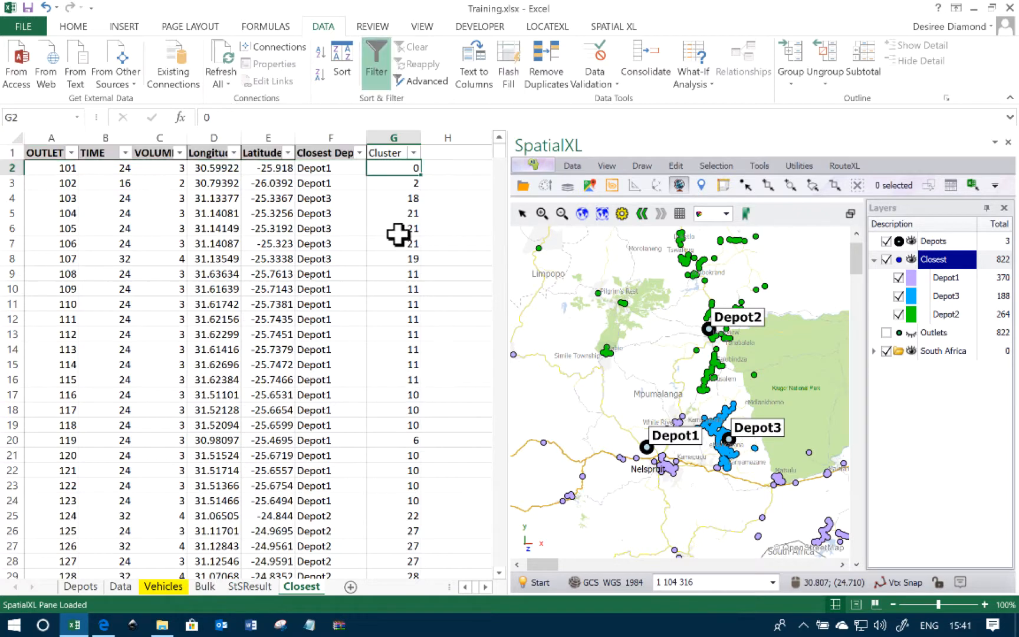
left_click(397, 226)
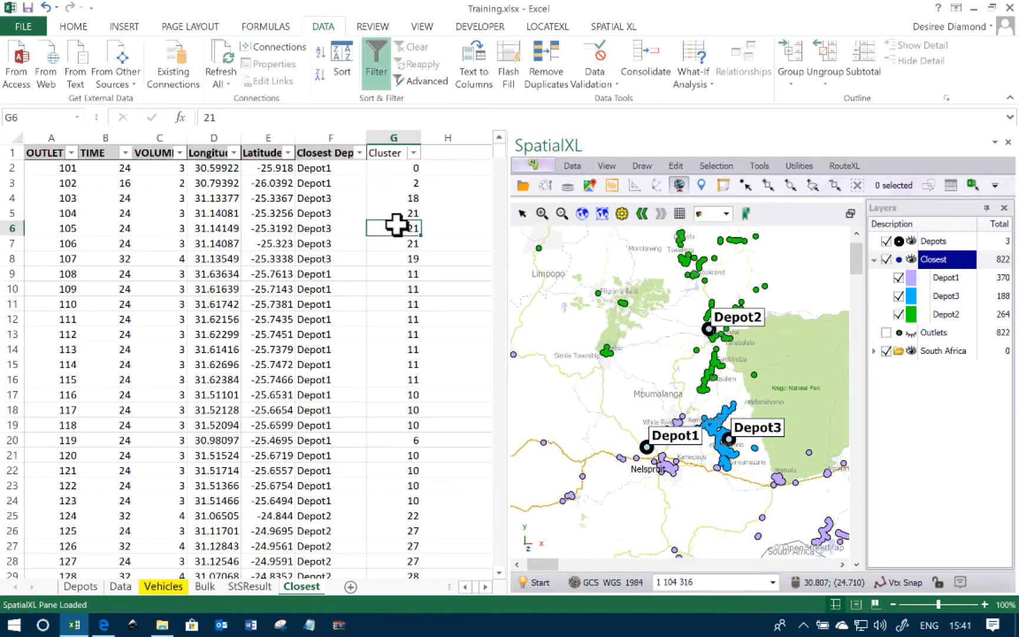
left_click(229, 230)
Step: Create a new theme named Cluster in the Closest layer's thematic properties
left_click(630, 25)
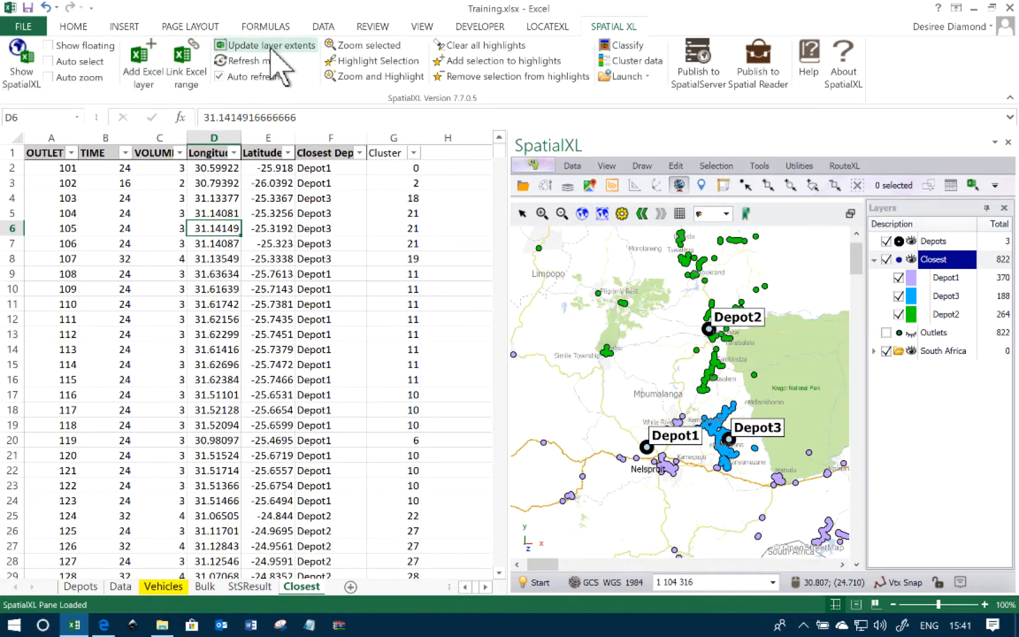
left_click(405, 183)
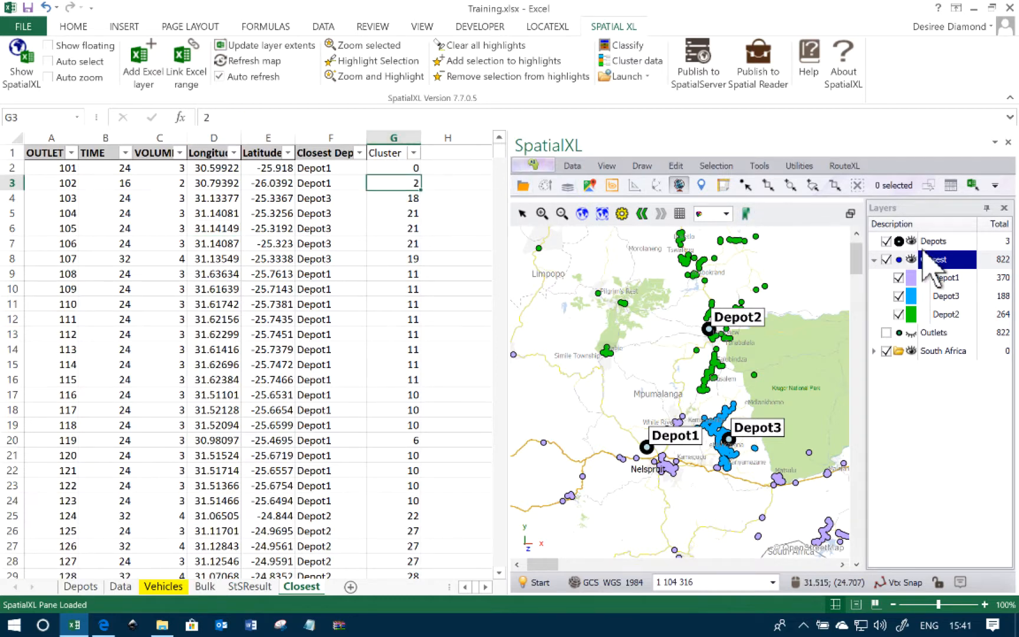
right_click(941, 256)
left_click(949, 263)
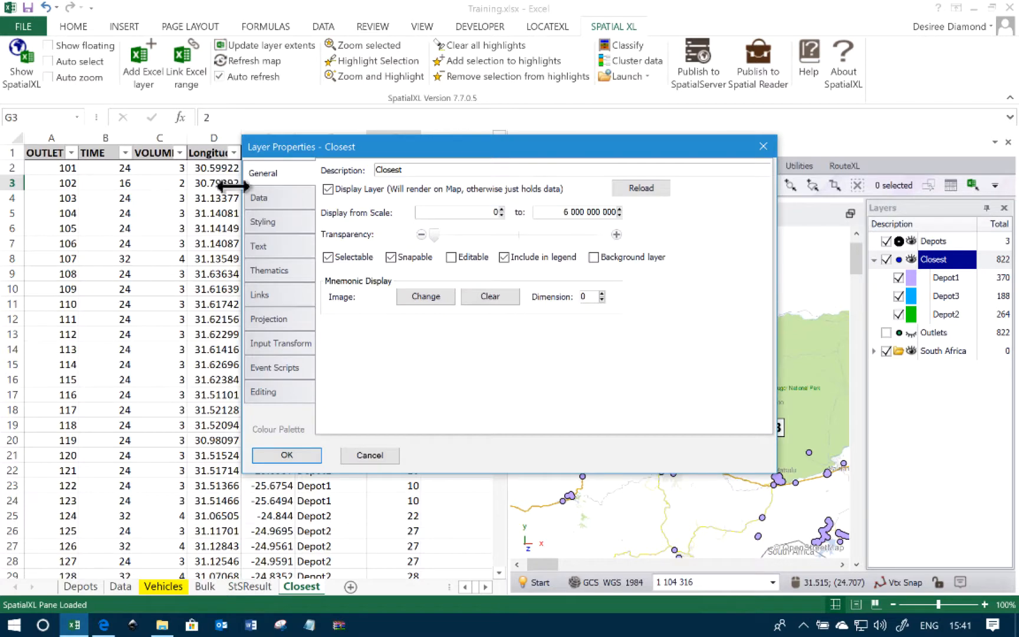
left_click(254, 200)
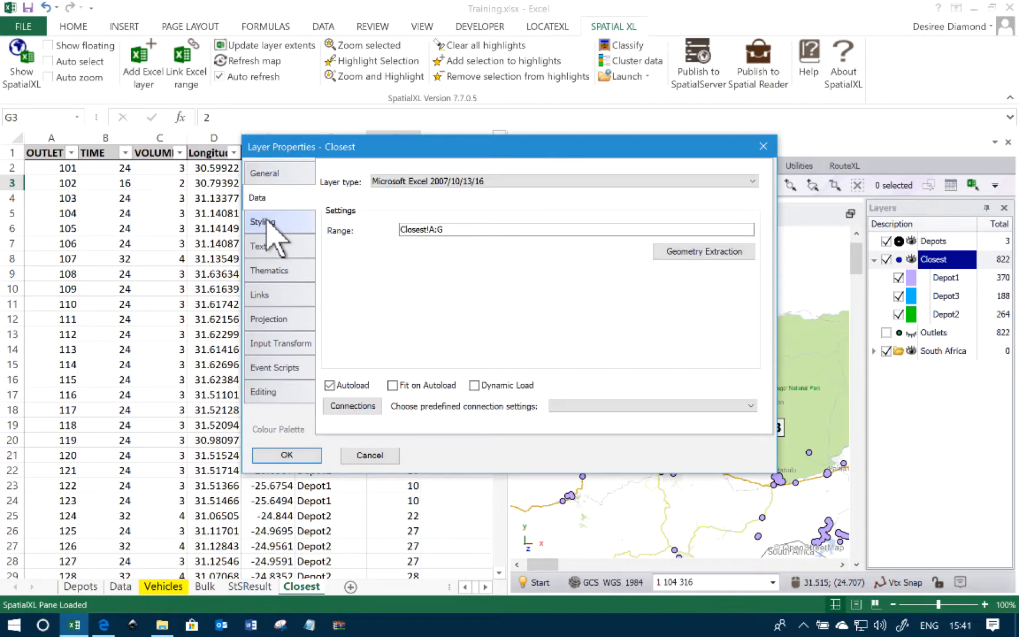
left_click(280, 271)
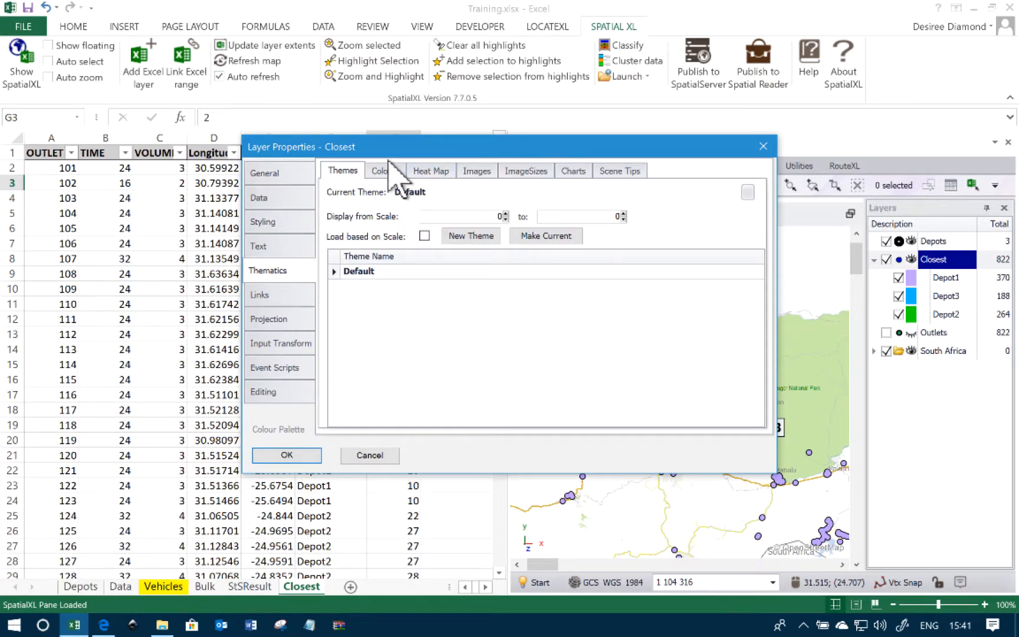
left_click(471, 237)
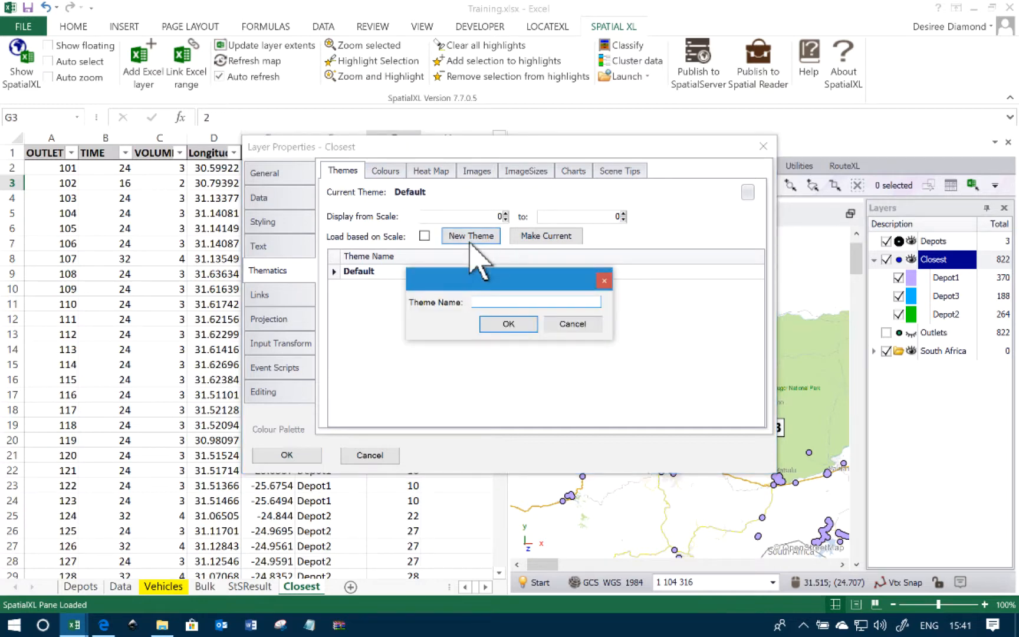
type("Cluster")
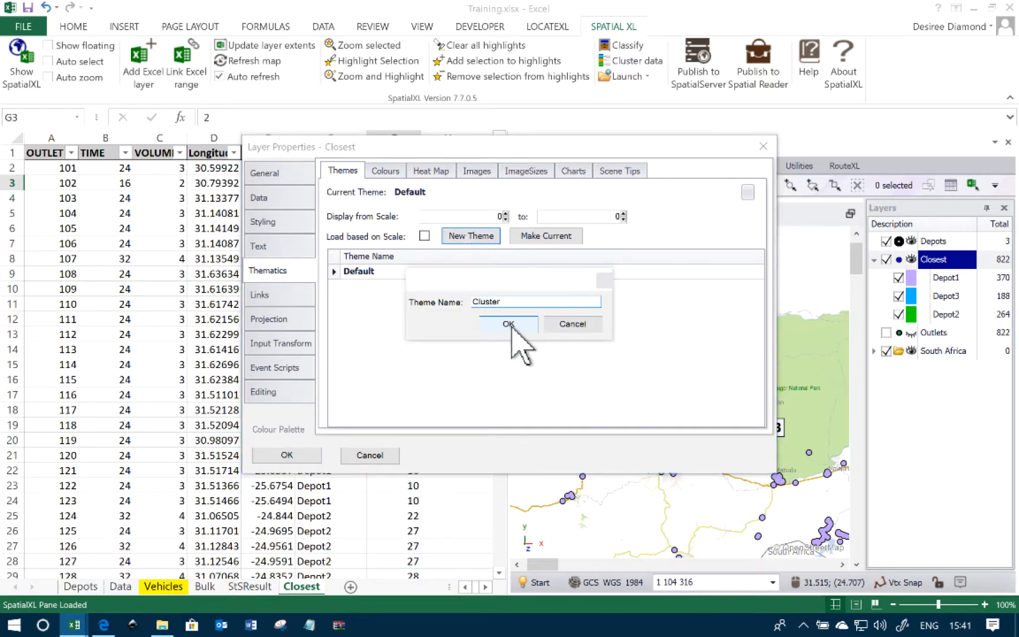
left_click(509, 323)
Step: Colour the Closest layer by the Cluster column with unique colours, sort the values ascending and apply the theme
left_click(385, 171)
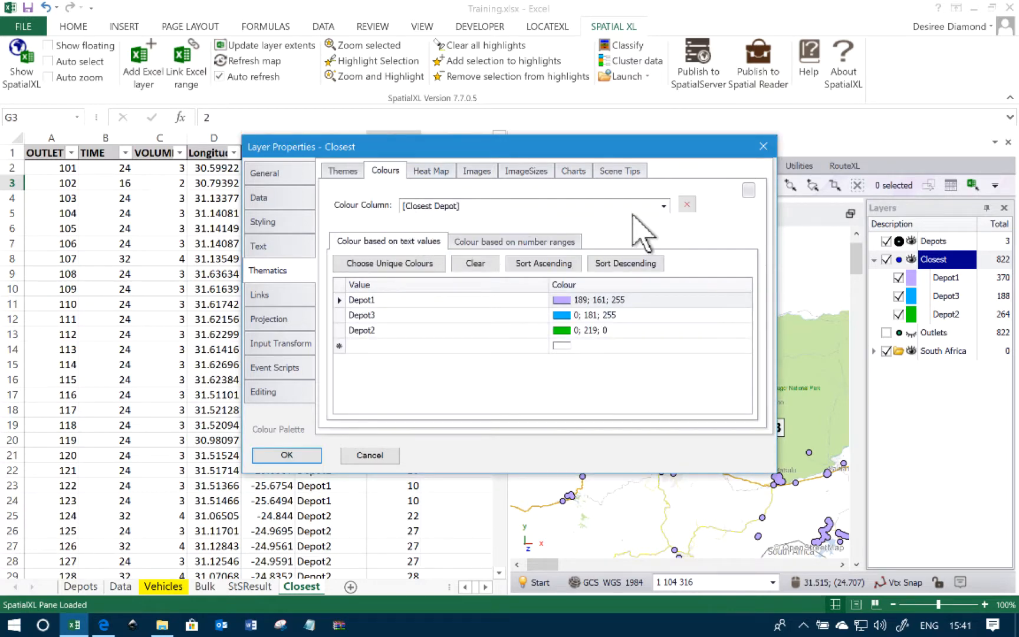
left_click(663, 206)
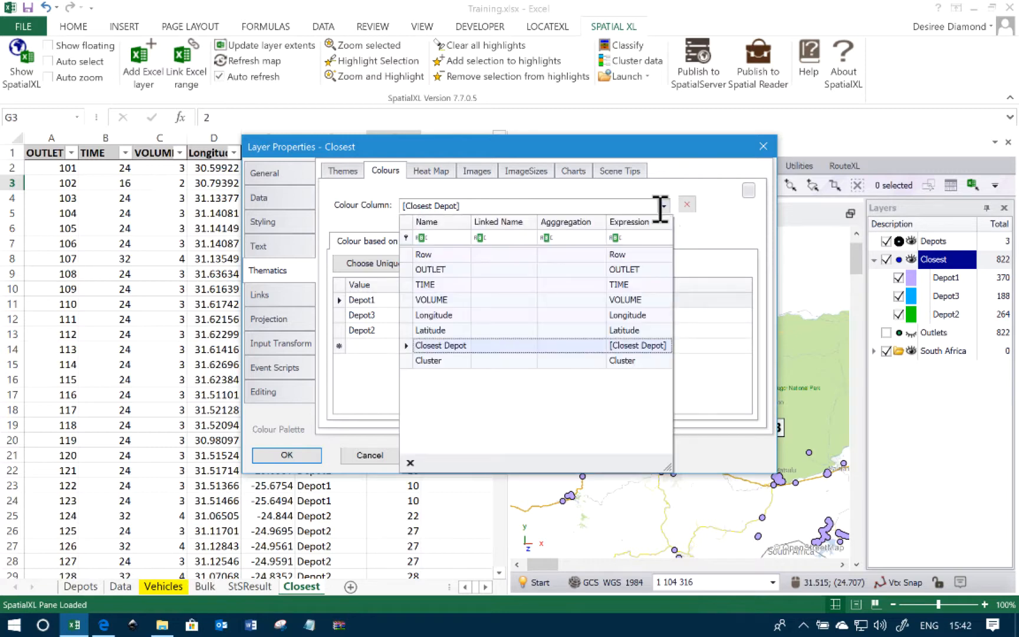
left_click(407, 360)
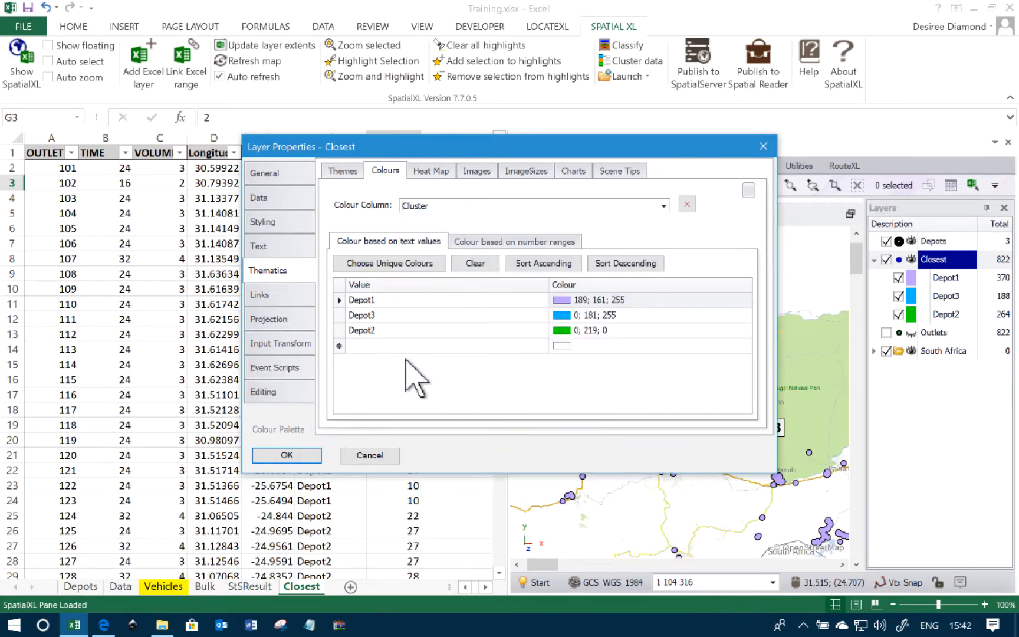
left_click(423, 264)
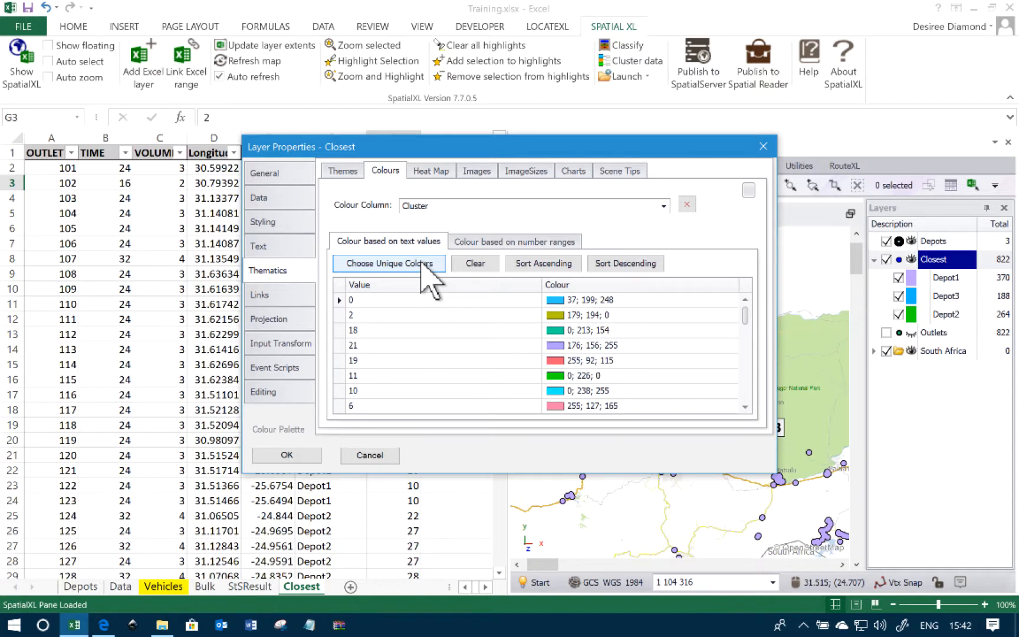
left_click(550, 265)
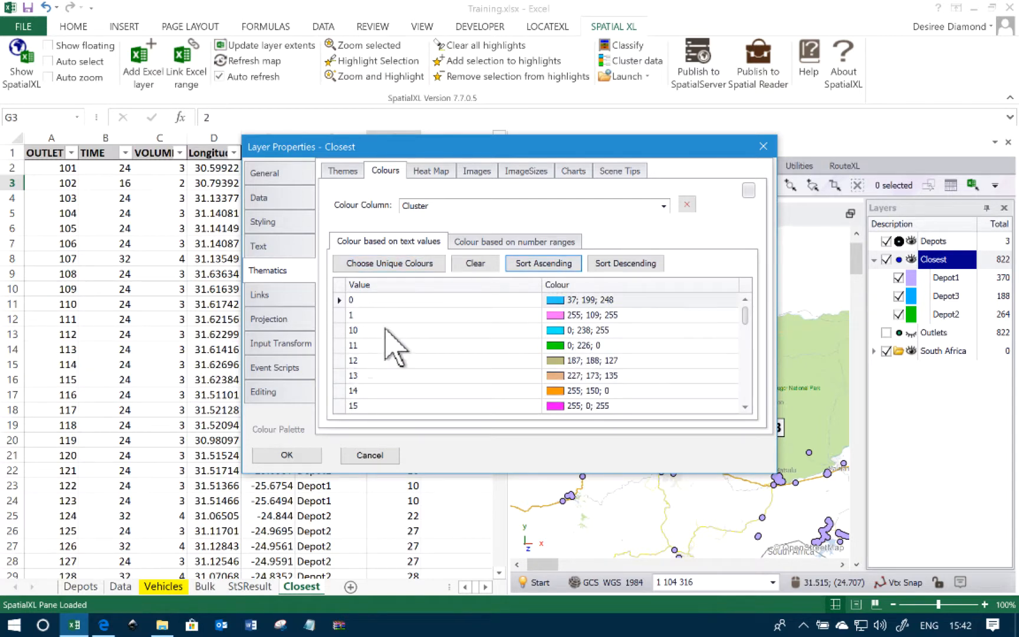
left_click(292, 454)
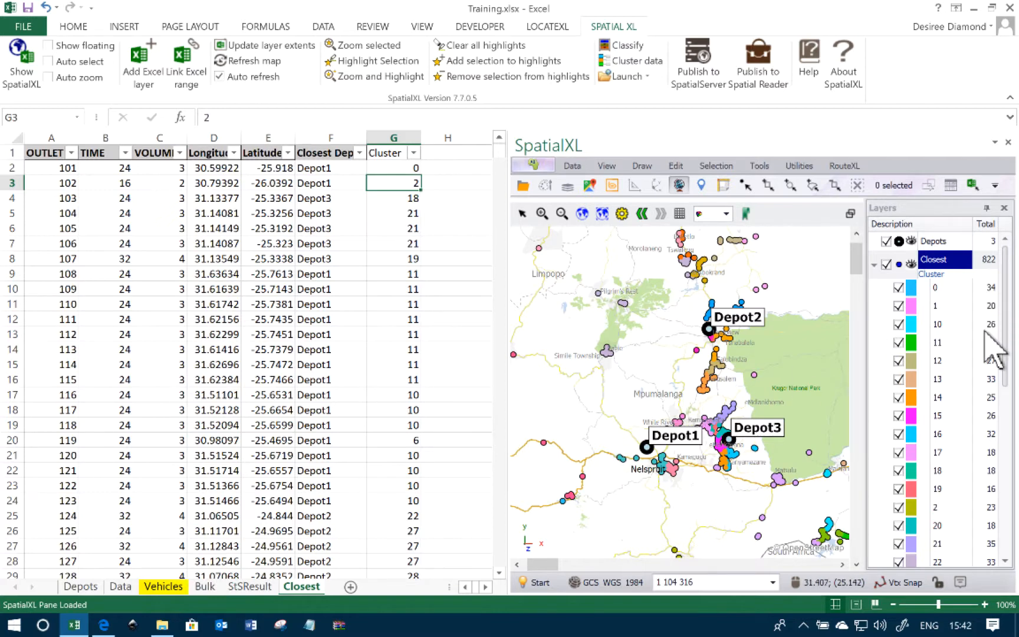
Step: View the Closest layer's data grouped by Cluster, with the sum of VOLUME shown for each group
left_click_drag(1004, 370, 1006, 331)
right_click(942, 267)
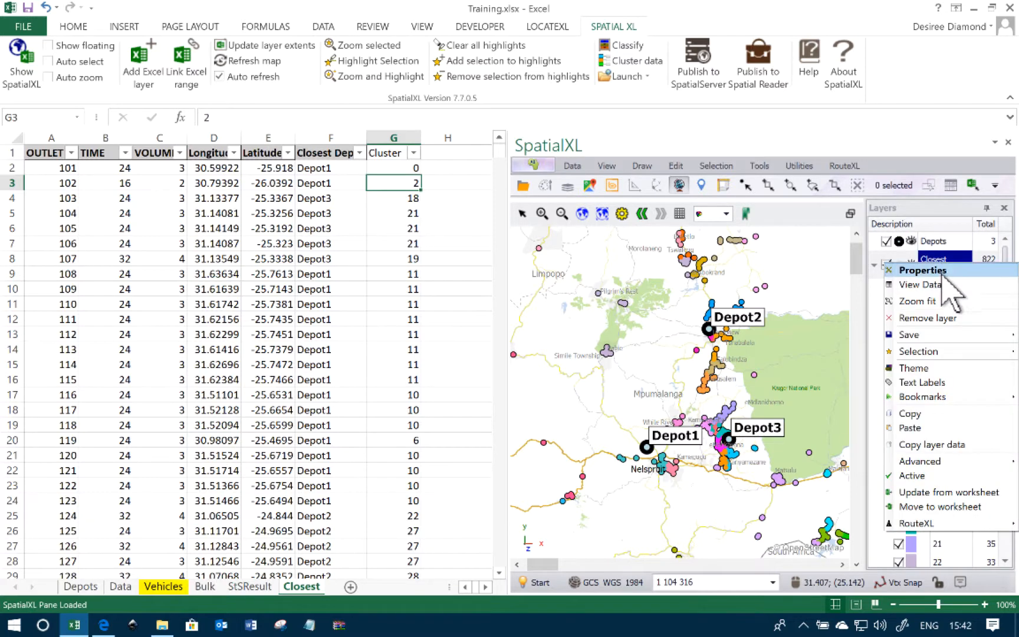
left_click(939, 282)
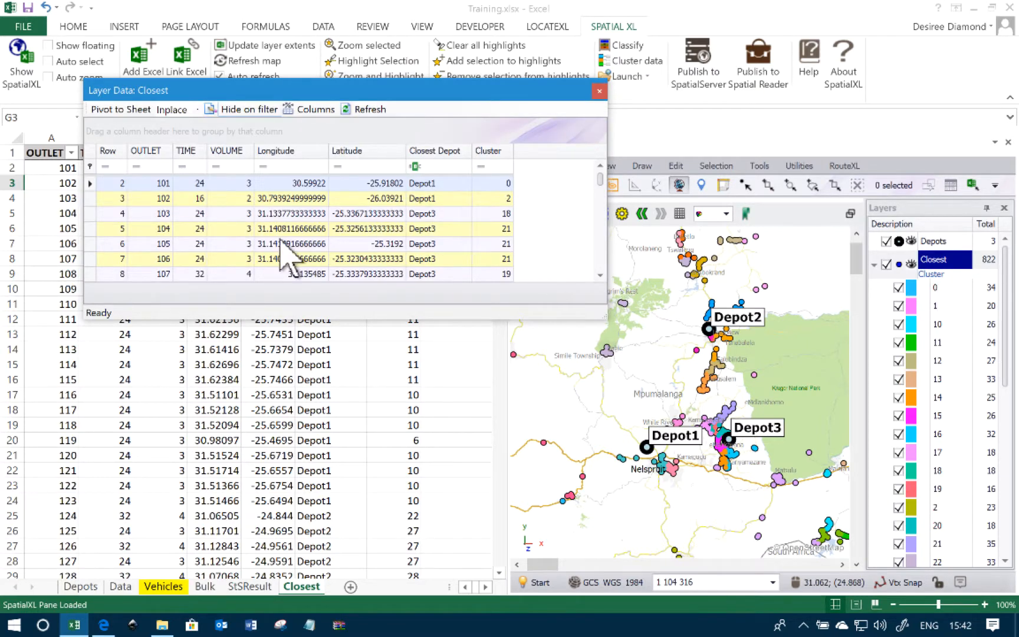
left_click_drag(482, 150, 453, 136)
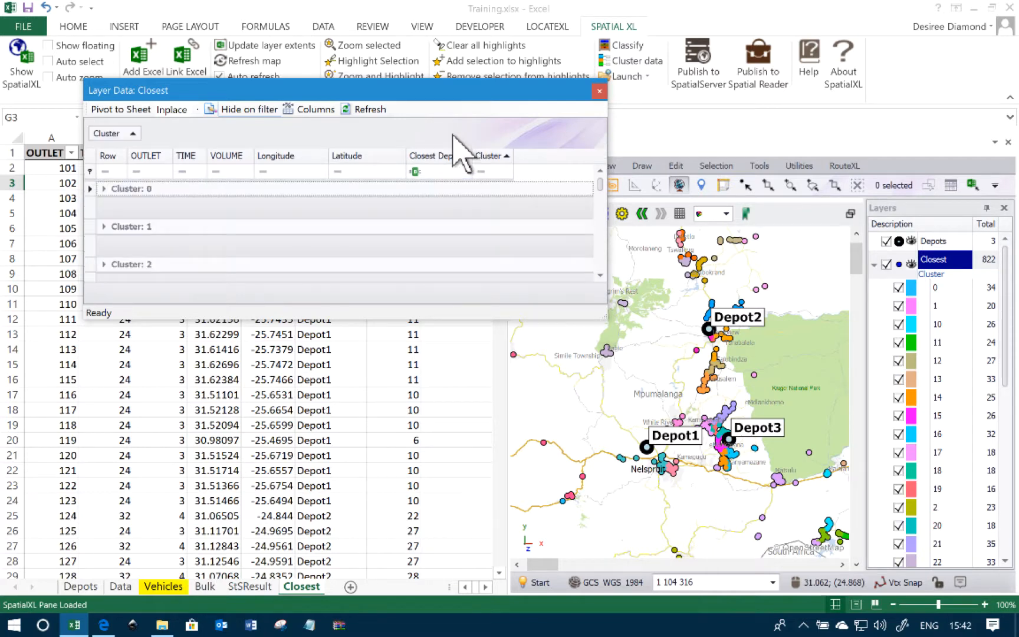
right_click(233, 207)
left_click(253, 213)
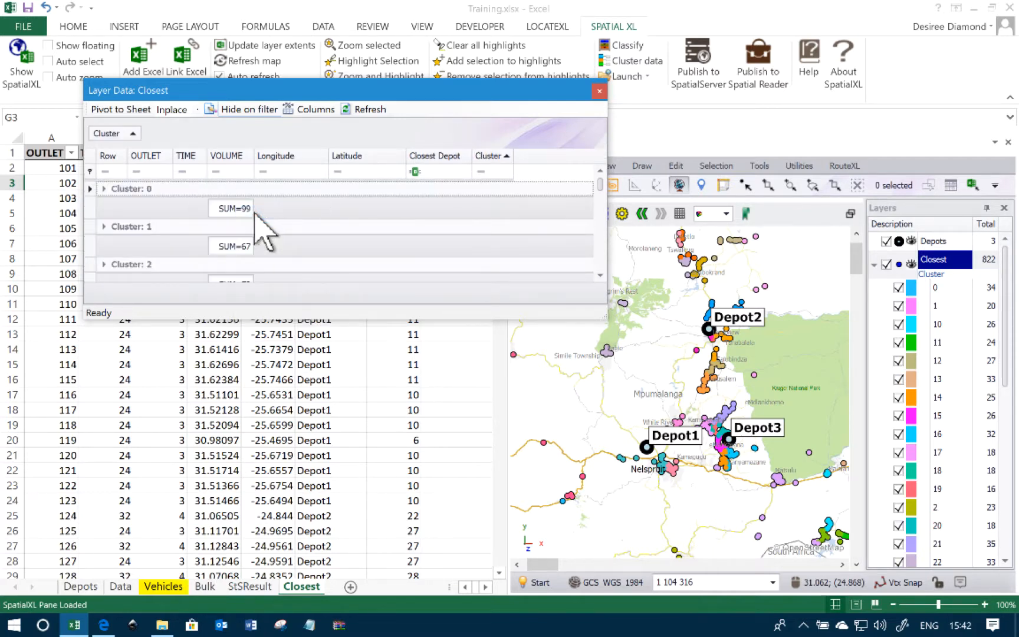
Step: Maximize the layer data window, examine the VOLUME sums of all clusters, and close the window
double_click(564, 94)
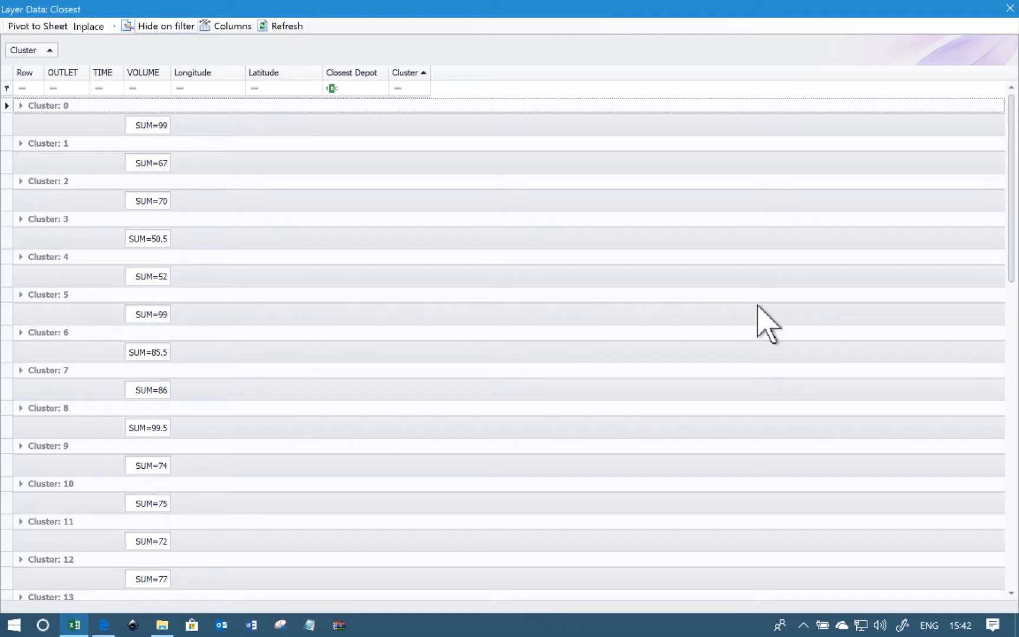
left_click_drag(1009, 237, 1016, 583)
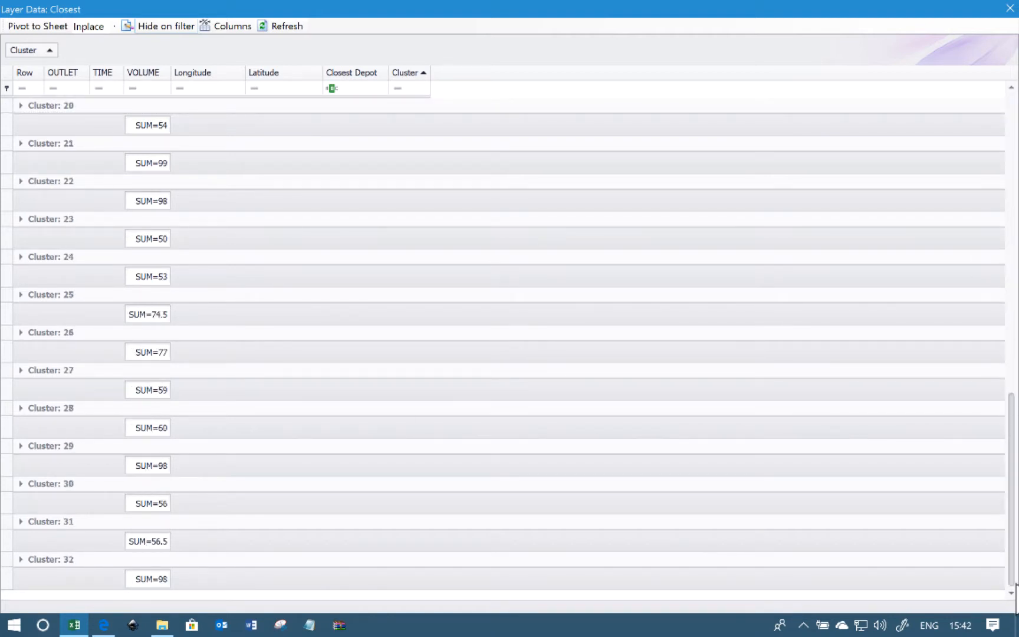
left_click_drag(1010, 542, 1010, 214)
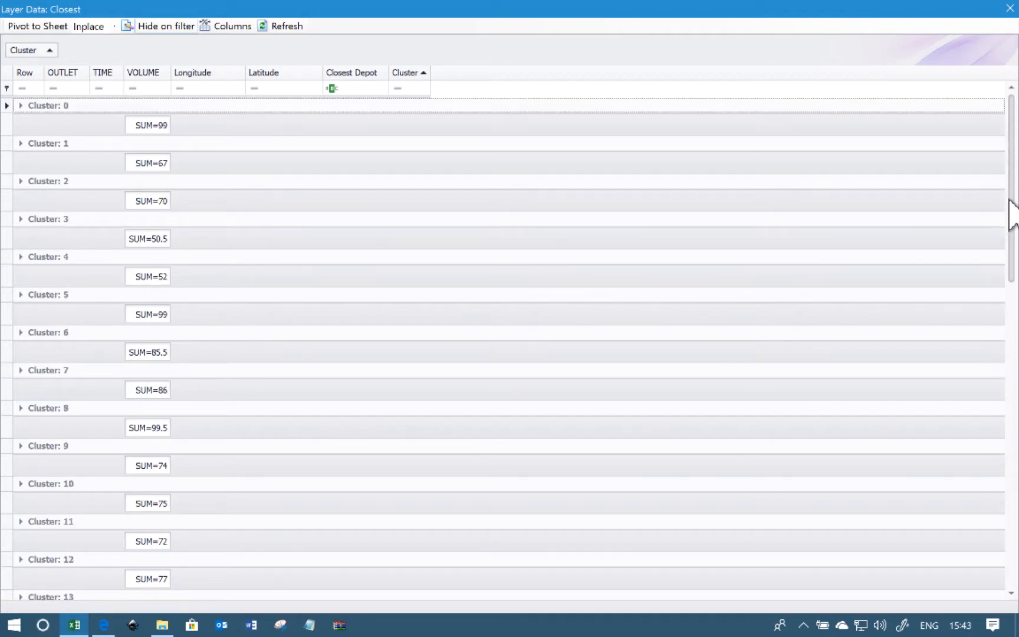
left_click(1010, 7)
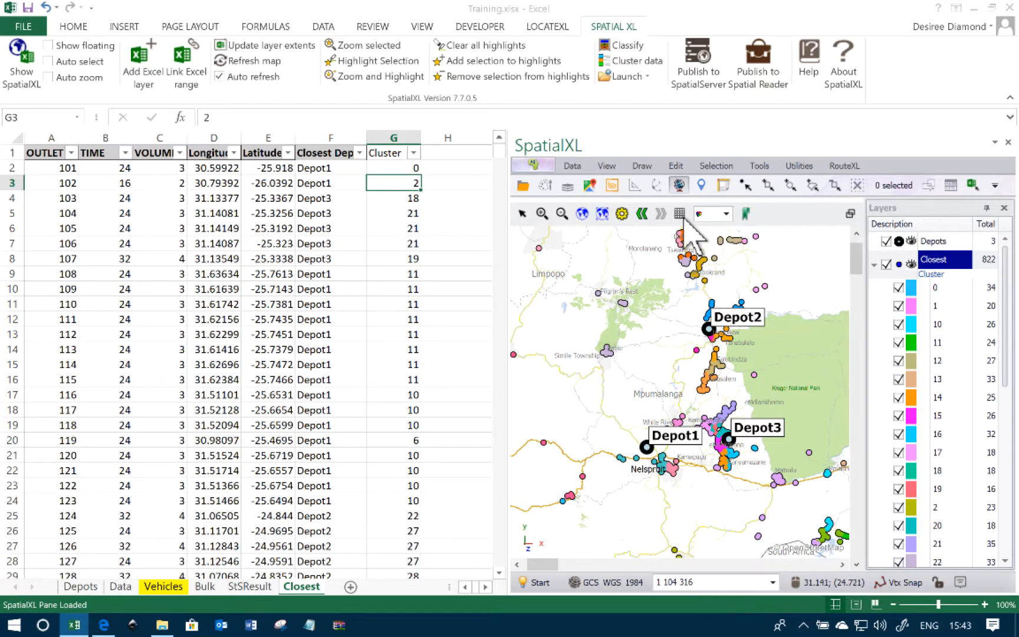